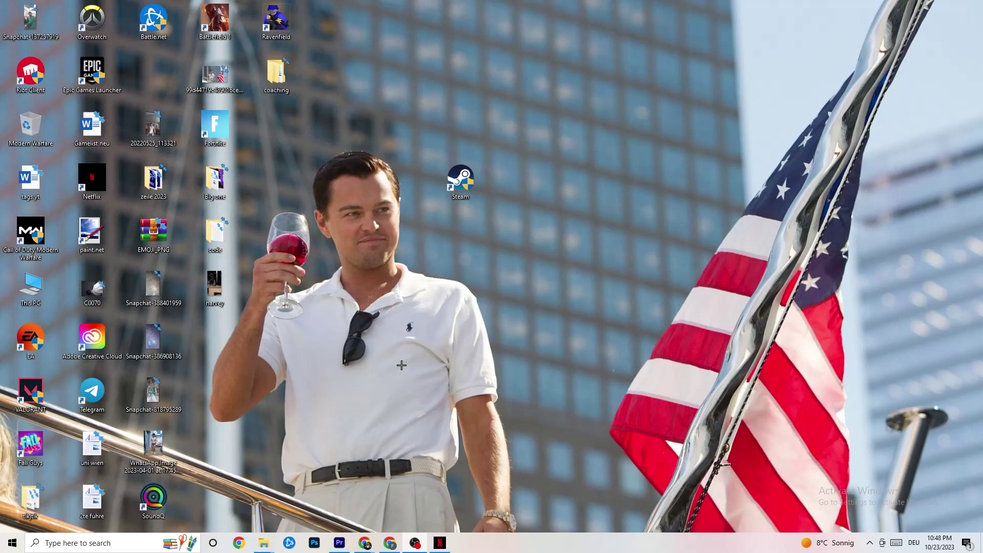
- Open the Start menu to show the alphabetical app list and pinned tiles
key("super")
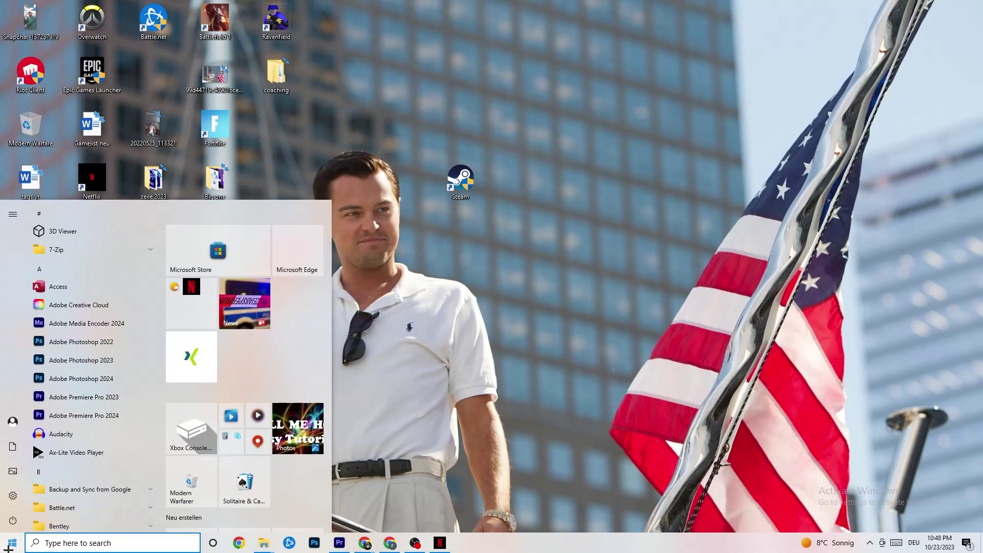
- Open Settings to the Update & Security Windows Update page, which reports the PC is up to date
left_click(13, 495)
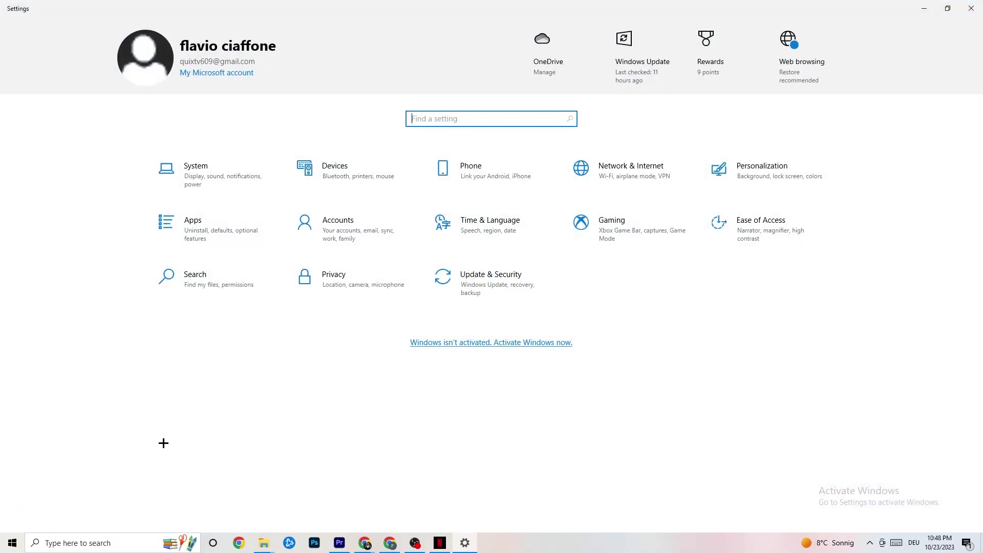
left_click(475, 295)
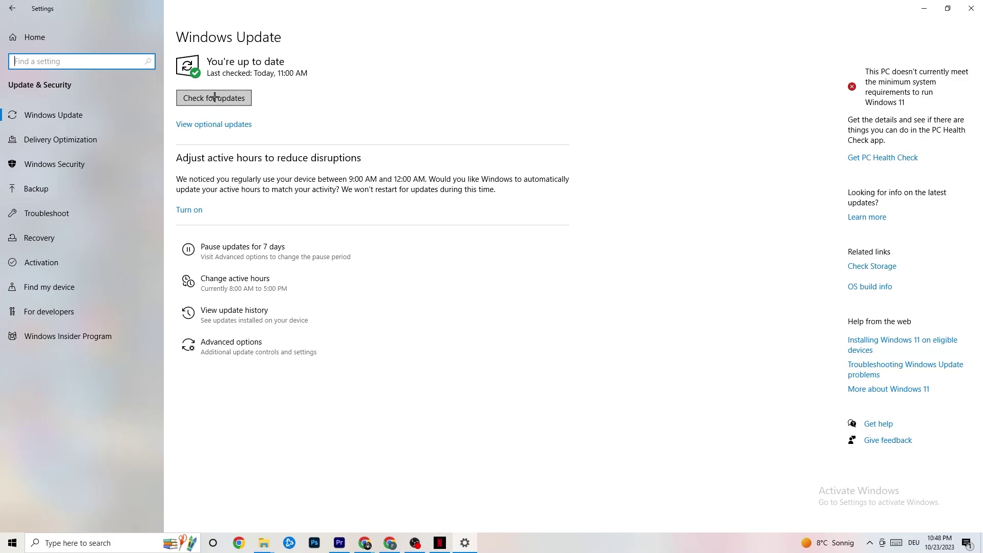
left_click(229, 61)
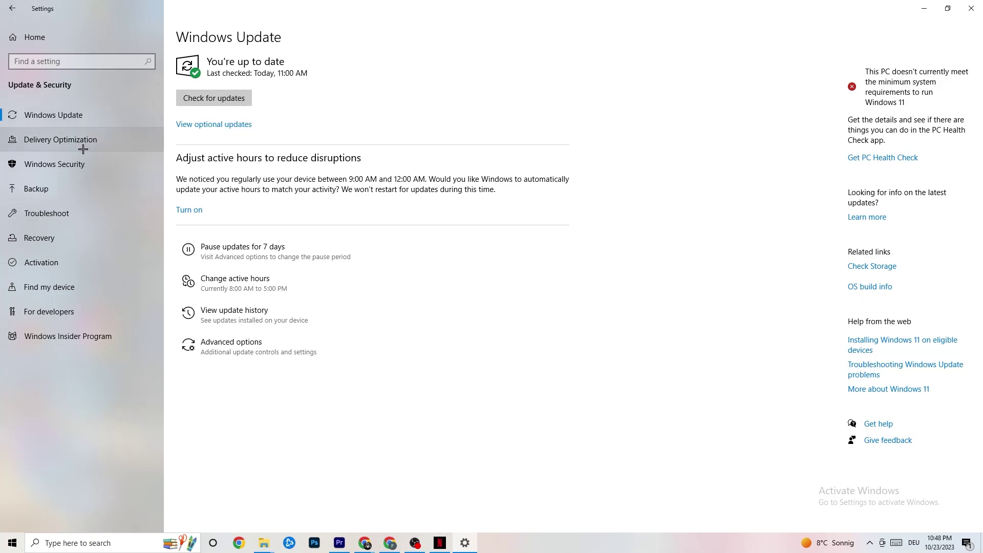
- Show the Troubleshoot page, which lists no recommended troubleshooters
left_click(59, 214)
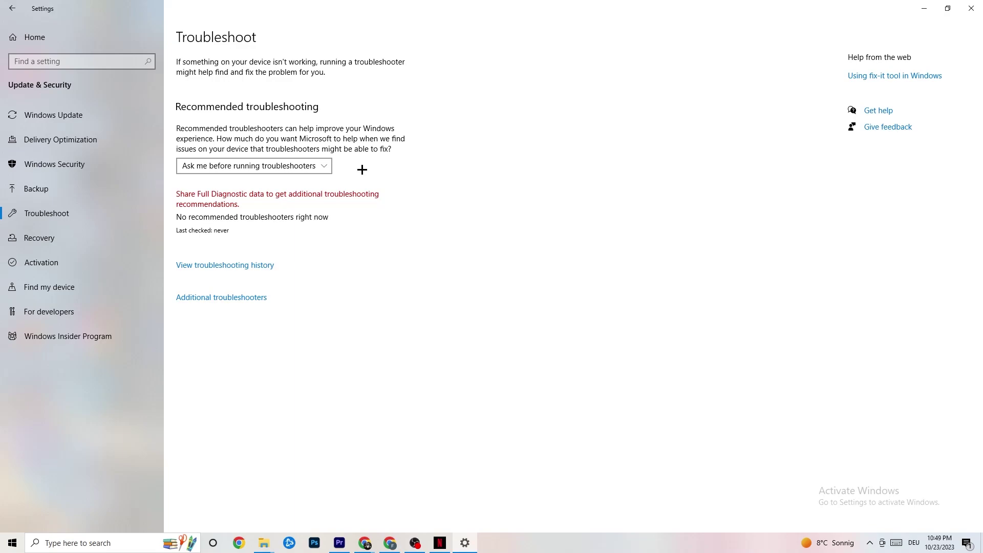
- Minimise the Settings window to reveal the desktop icons and wallpaper
left_click(924, 8)
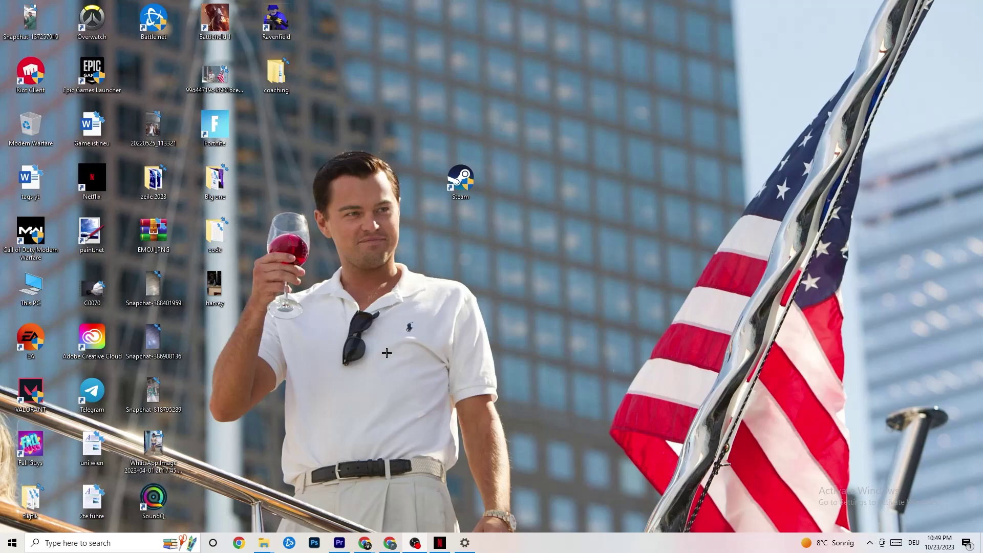
left_click_drag(459, 176, 457, 245)
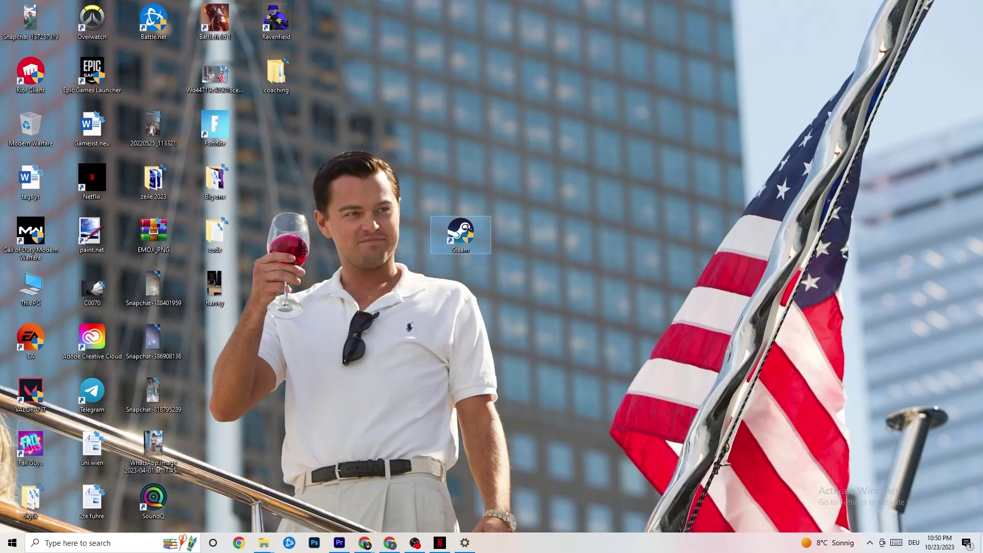
right_click(466, 233)
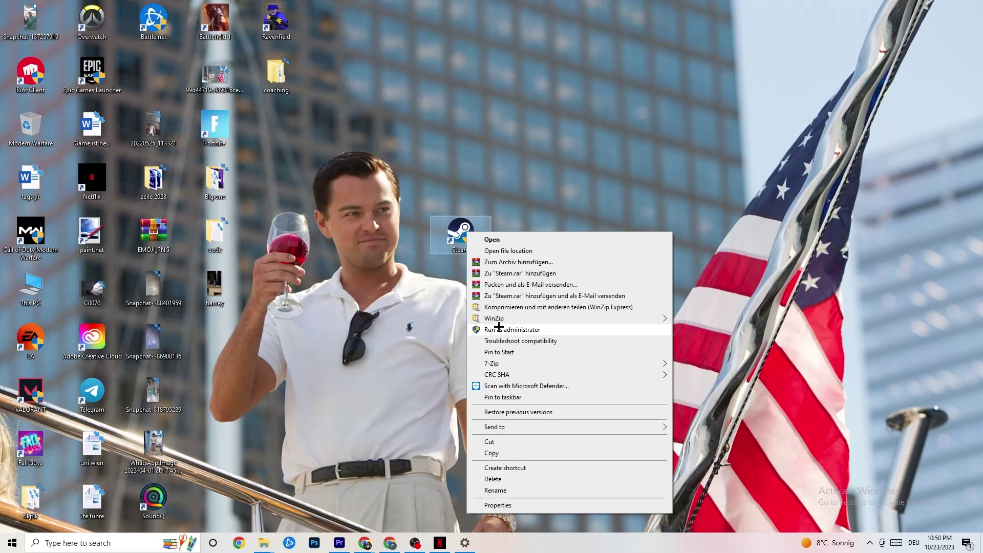
left_click(378, 309)
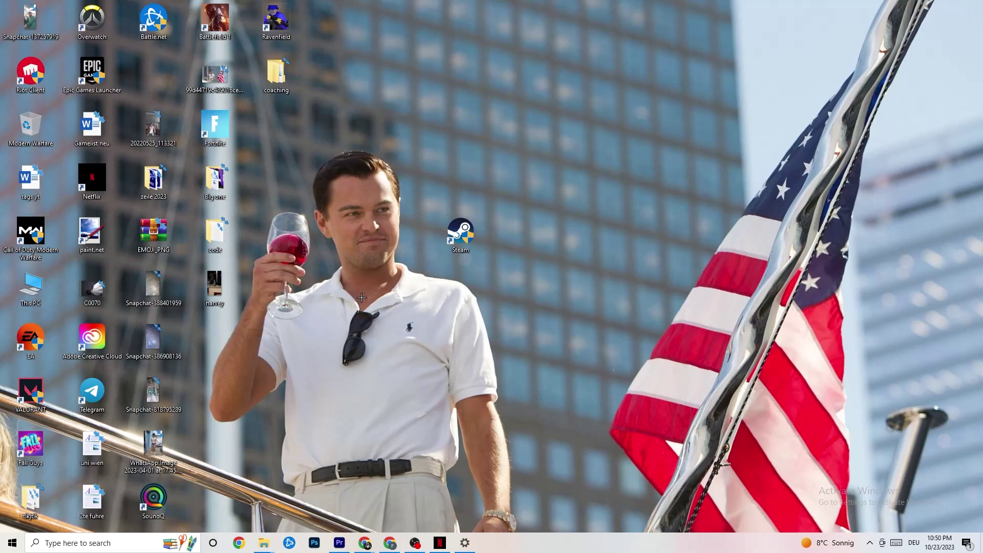
left_click_drag(452, 229, 451, 176)
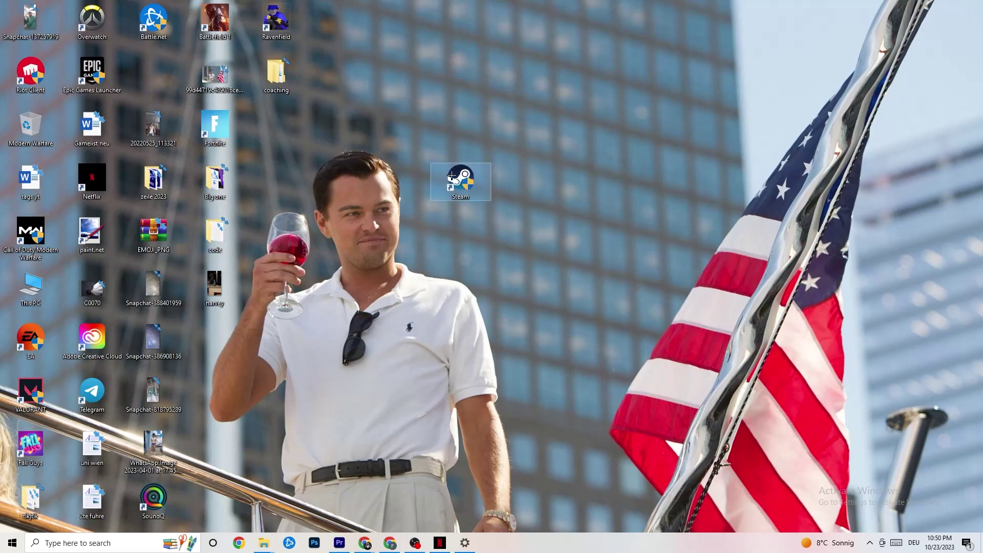
- Set the Steam shortcut's compatibility to Windows 8 mode with Run as administrator
right_click(451, 177)
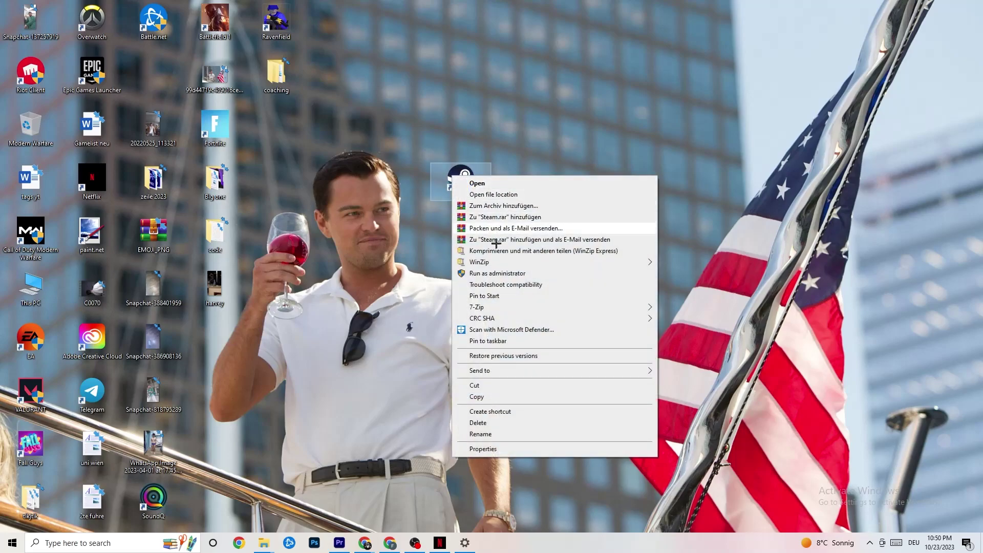
left_click(483, 448)
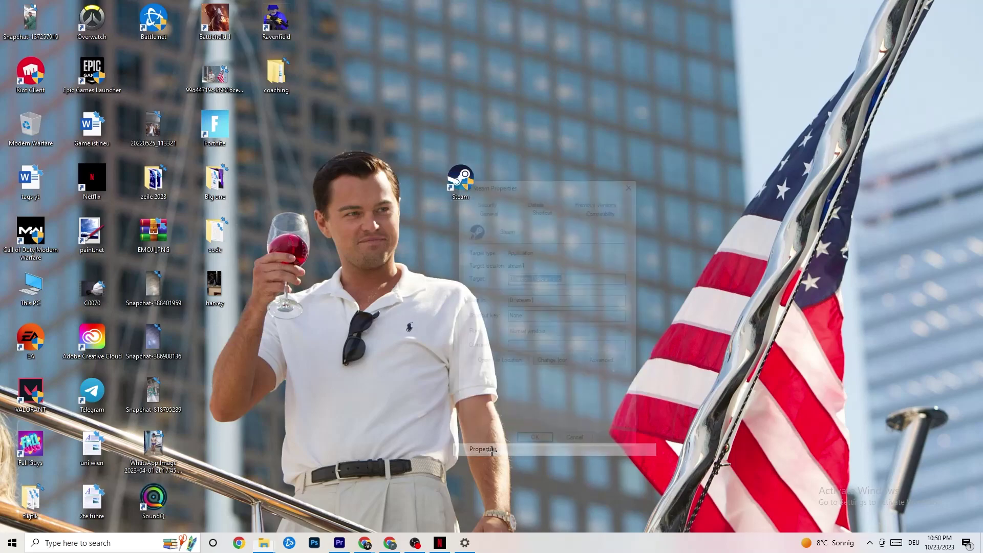
left_click_drag(531, 185, 476, 88)
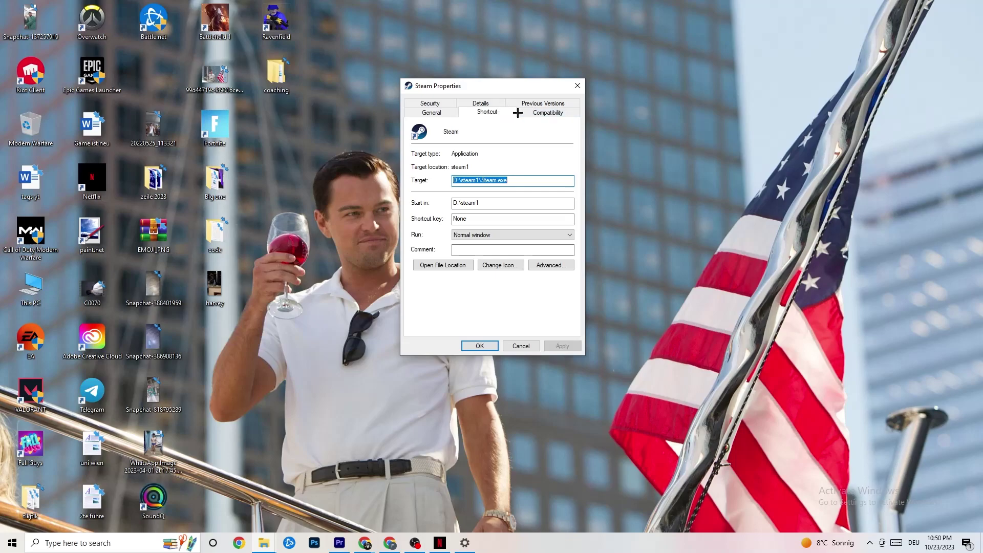
left_click(544, 112)
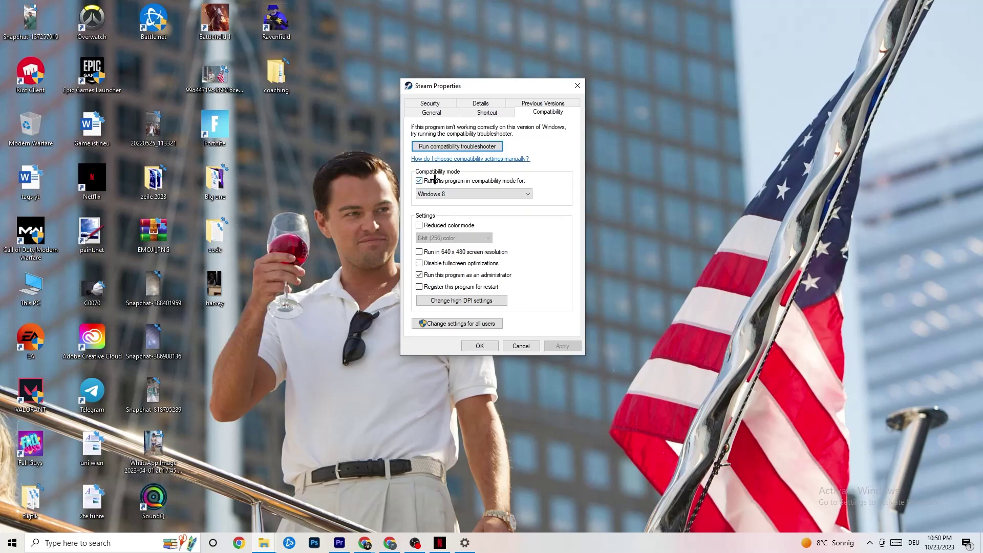
left_click(497, 192)
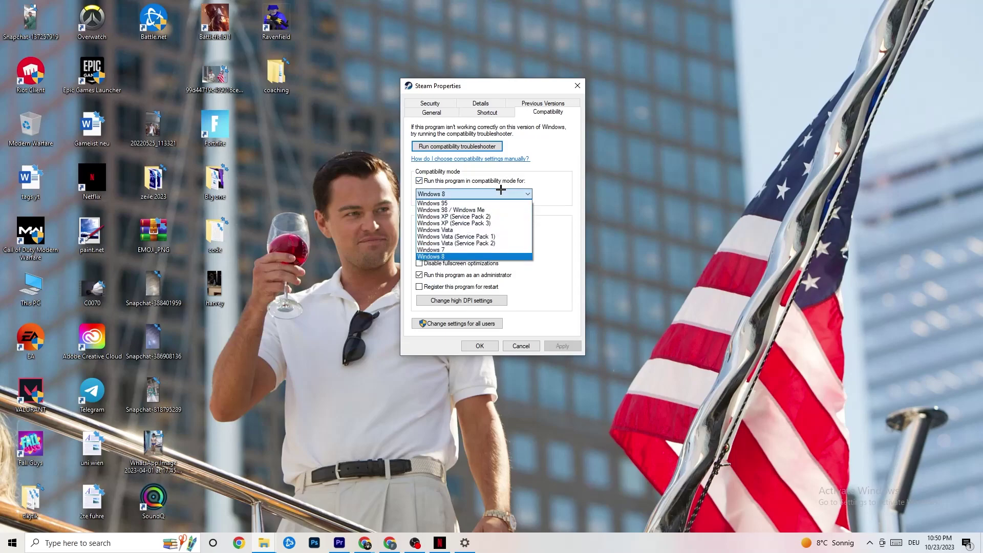
left_click(481, 256)
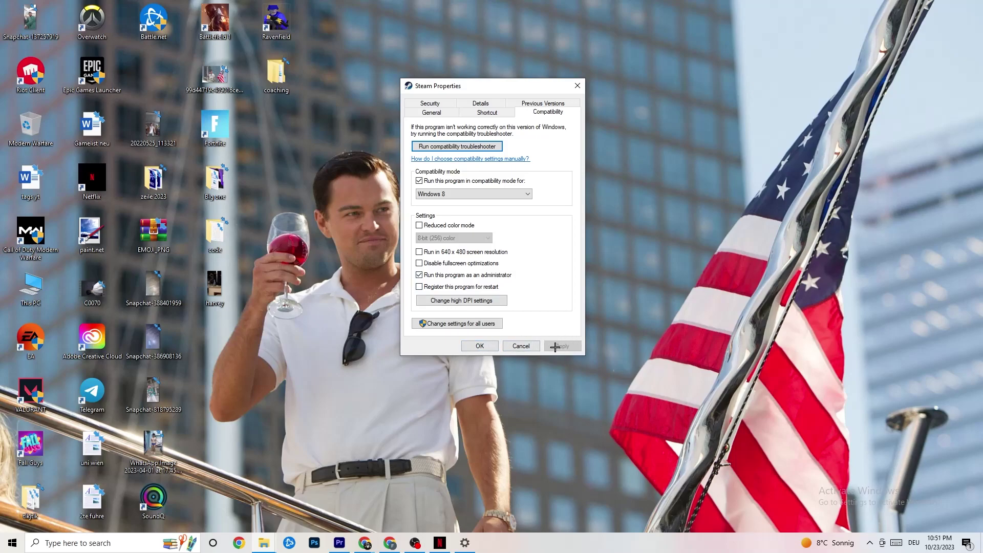
left_click(482, 346)
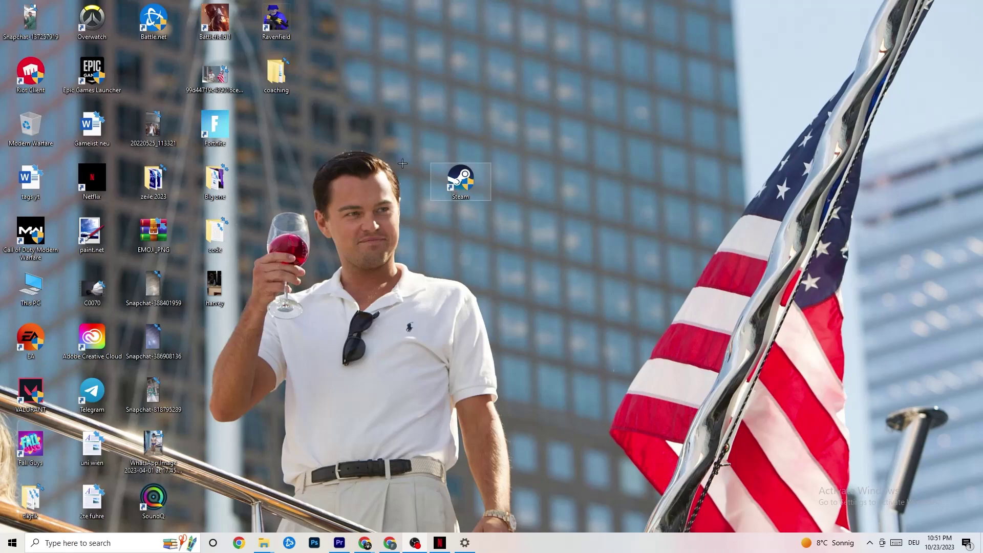
right_click(442, 183)
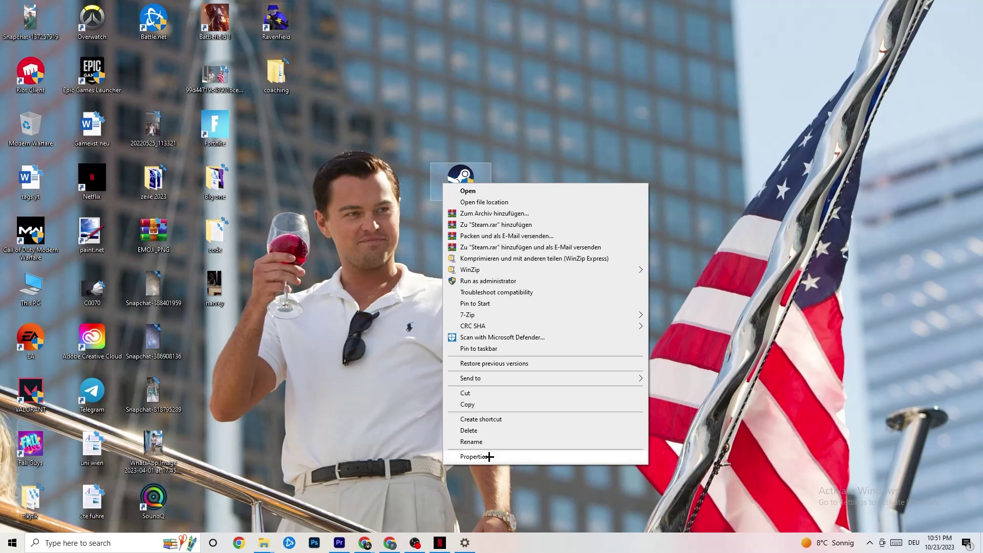
left_click(359, 240)
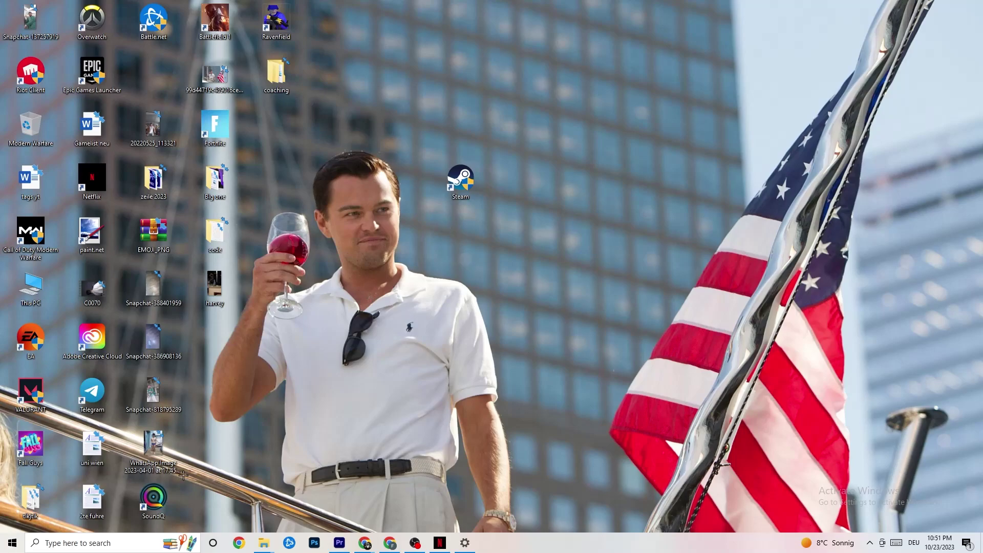
- Reopen Settings to System > Display and keep text and app scaling at 100% at 1920 × 1080
left_click(12, 543)
left_click(11, 496)
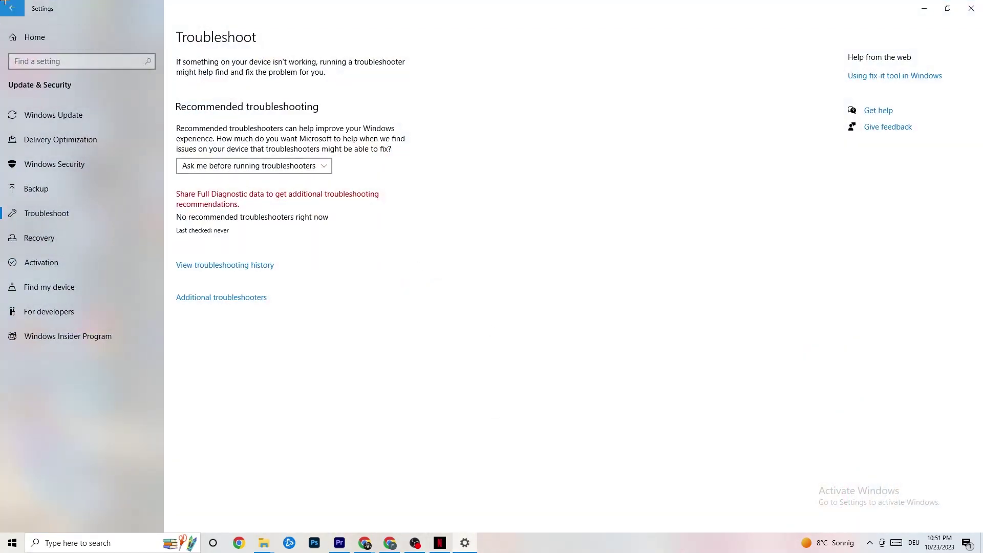
left_click(6, 5)
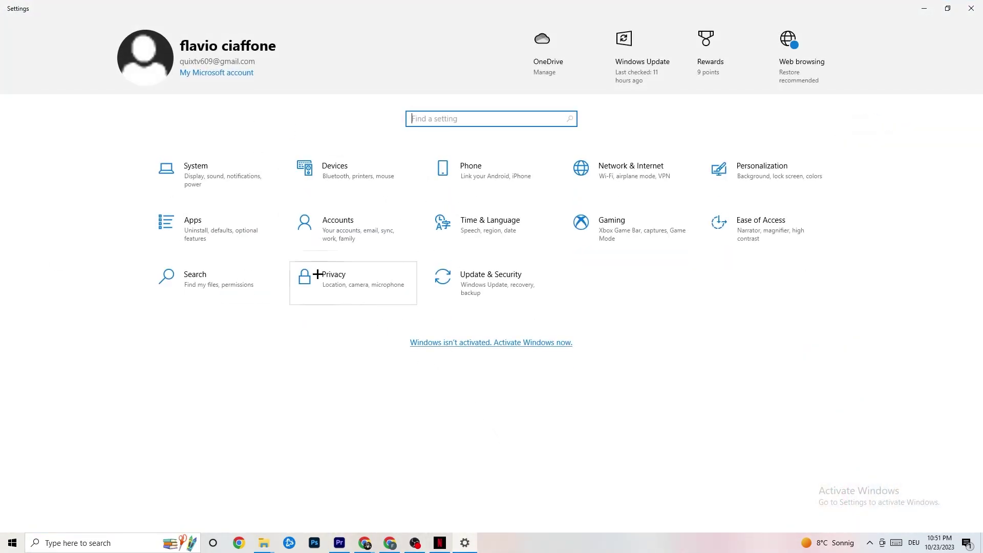
left_click(233, 186)
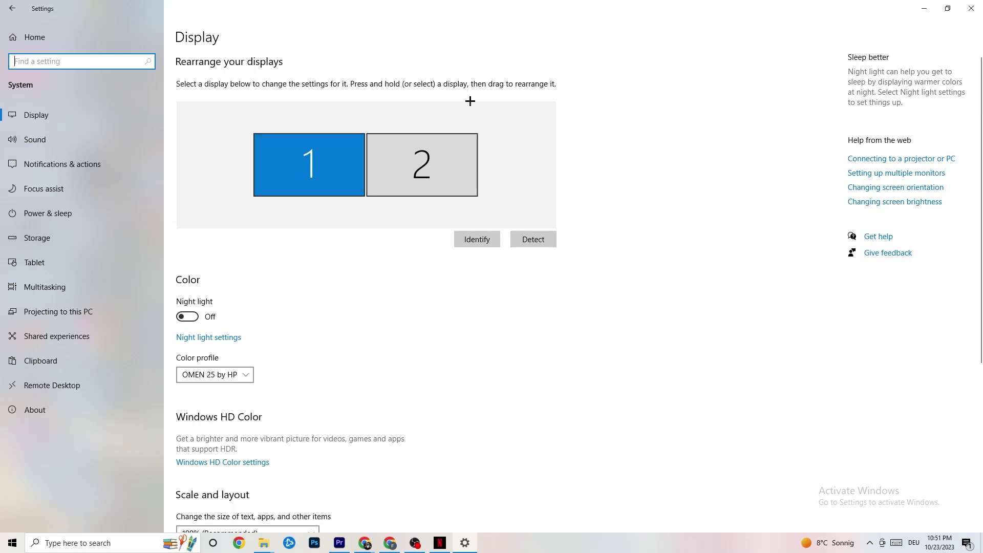
scroll(282, 174, "down", 5)
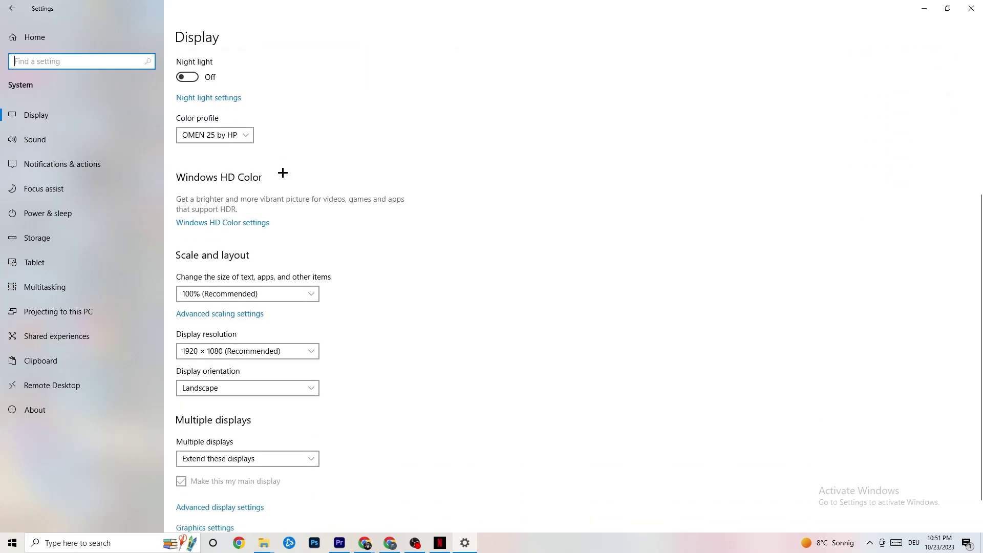
left_click(242, 255)
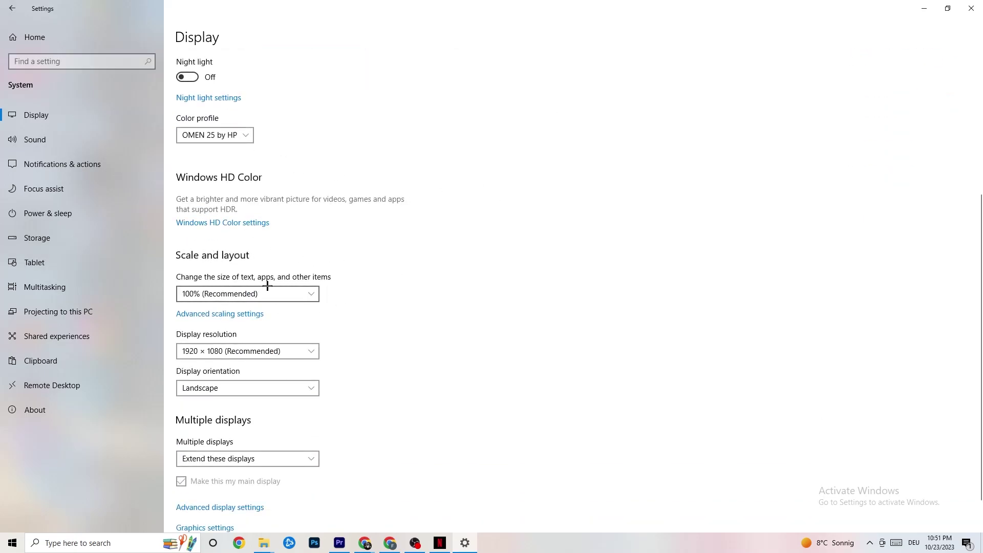
left_click(302, 289)
left_click(446, 249)
- From Power & sleep, review the Power Options plans, close them, and go to Storage
left_click(65, 211)
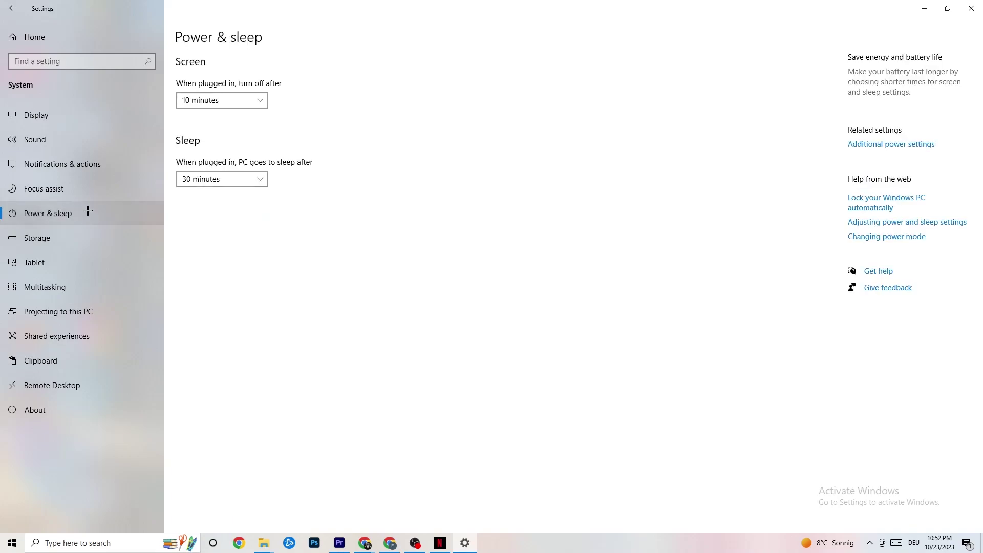
left_click(900, 146)
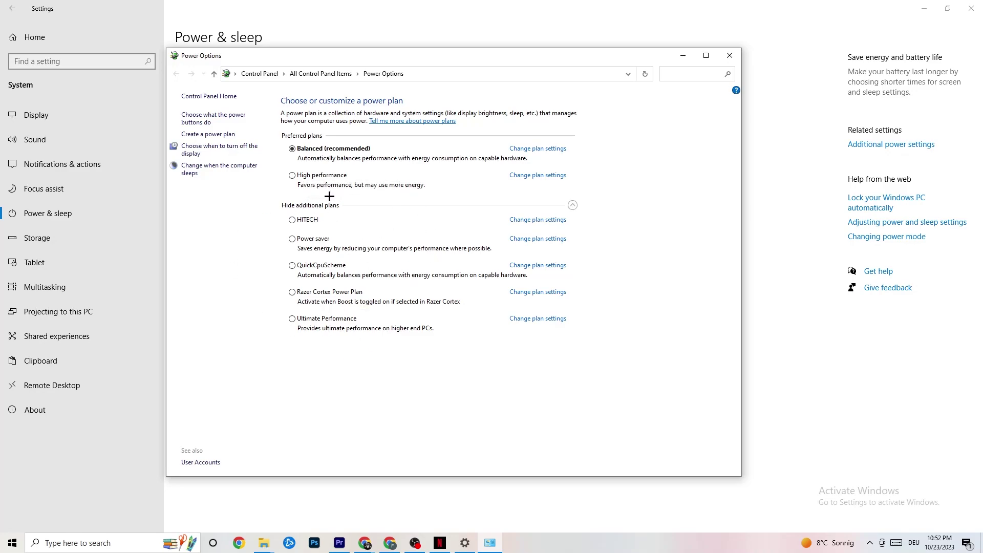
left_click(728, 56)
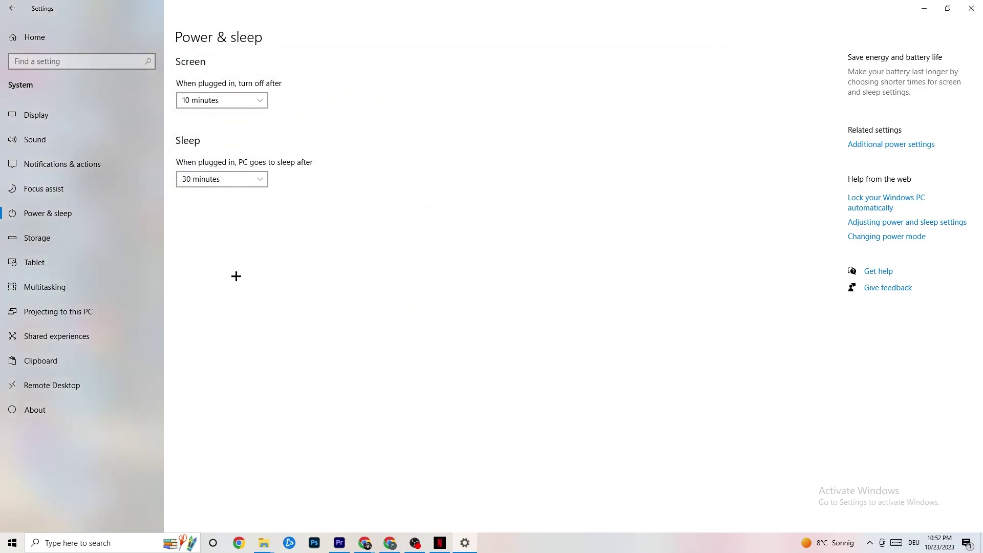
left_click(59, 242)
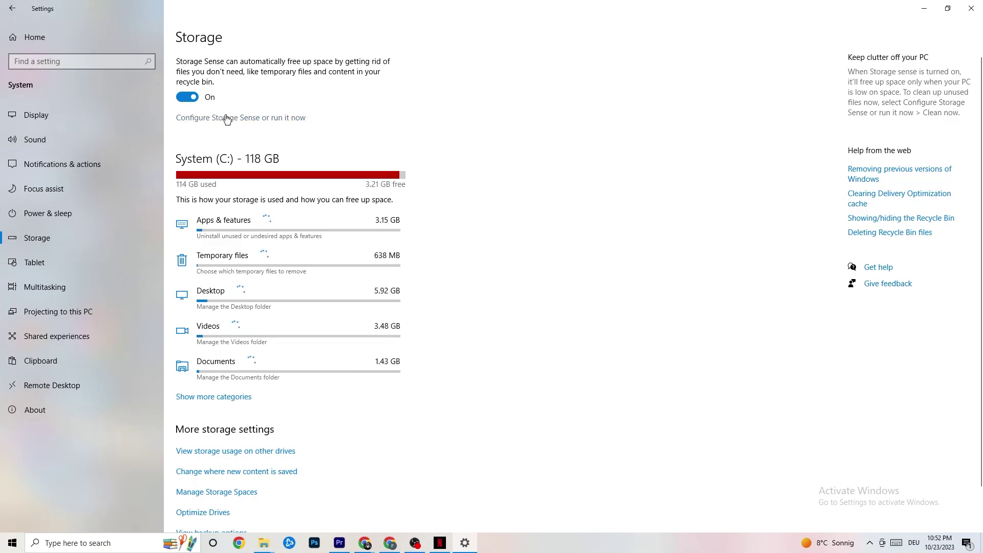
- Keep Storage Sense on the Every week schedule, run Clean now, and return to Settings home
left_click(274, 118)
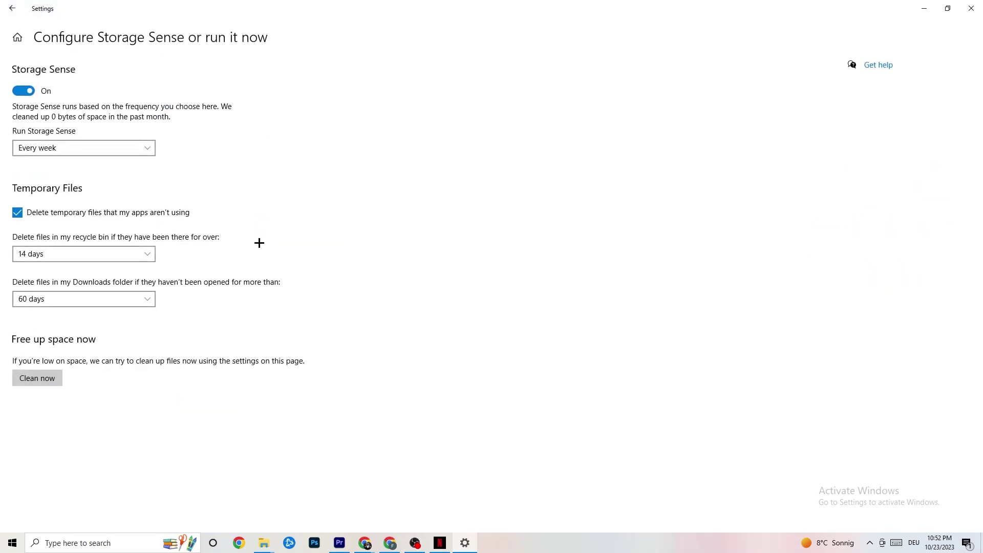
left_click(115, 145)
left_click(390, 236)
left_click(66, 147)
left_click(375, 85)
left_click(38, 381)
left_click(21, 10)
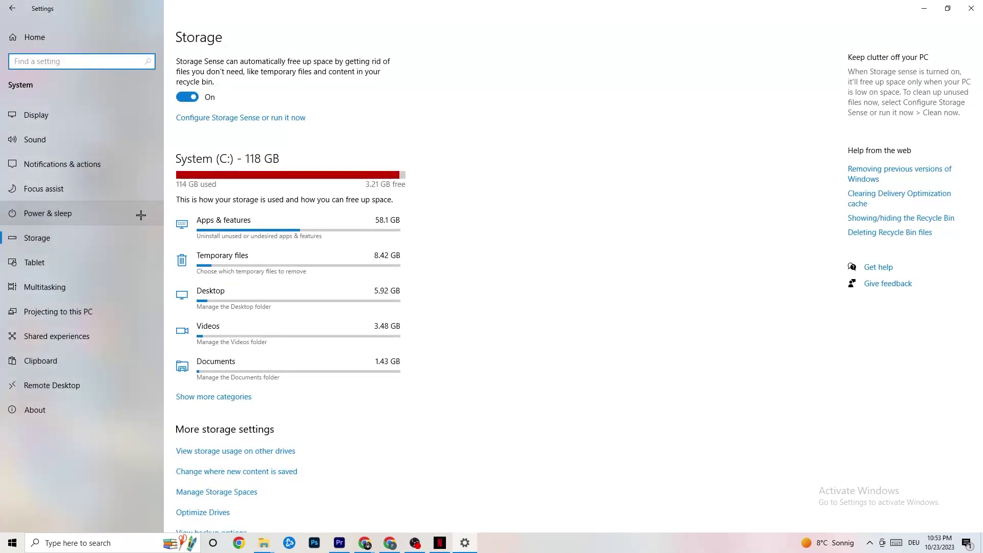
left_click(11, 11)
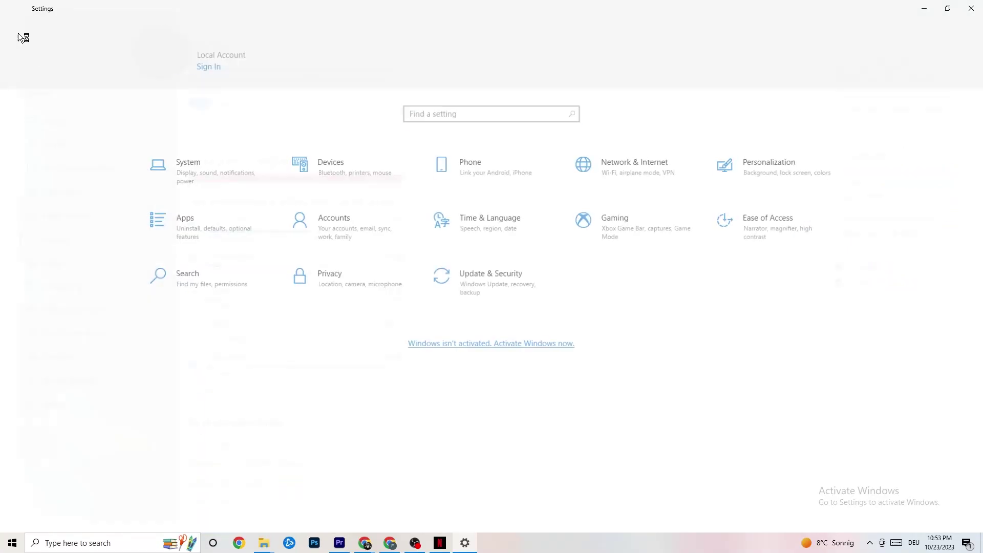
- Confirm Xbox Game Bar is off, then view the Captures settings (30 fps, 2-hour maximum)
left_click(630, 236)
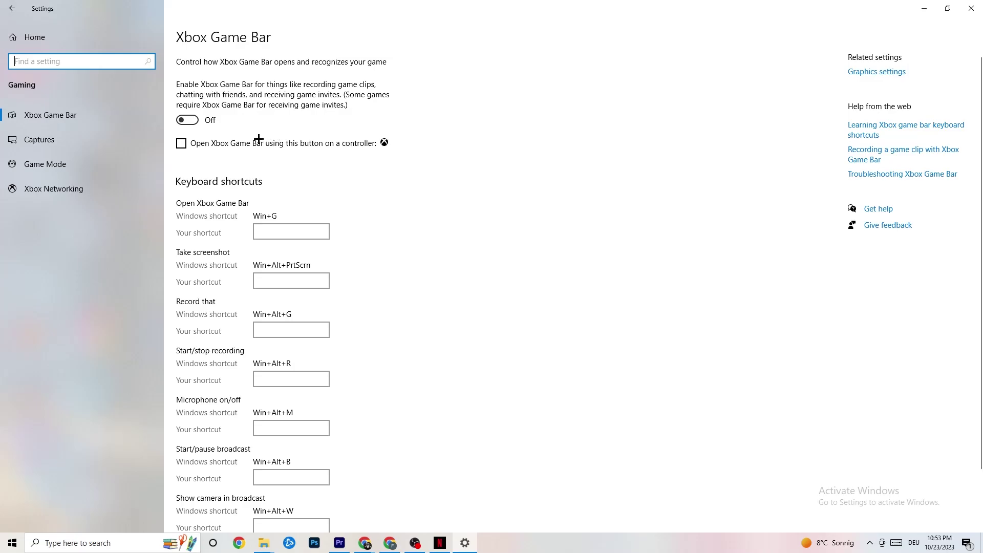
left_click(65, 134)
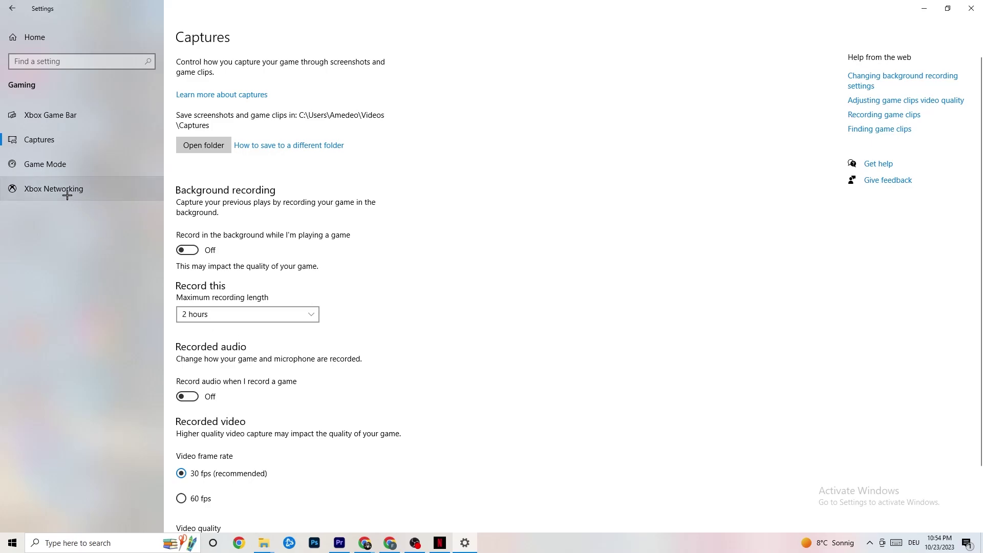
- Verify the Game Mode toggle is On, then close the Settings window
left_click(45, 163)
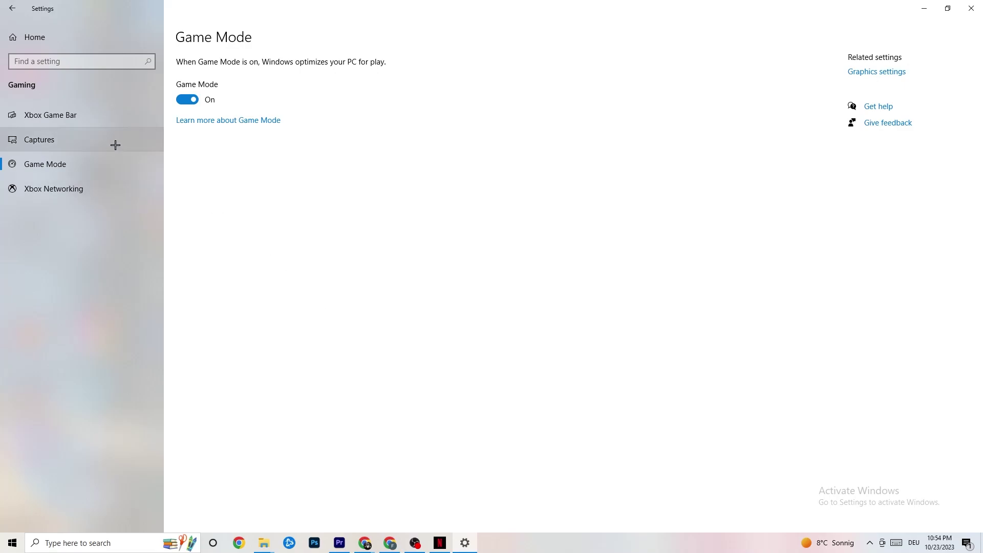
left_click(967, 8)
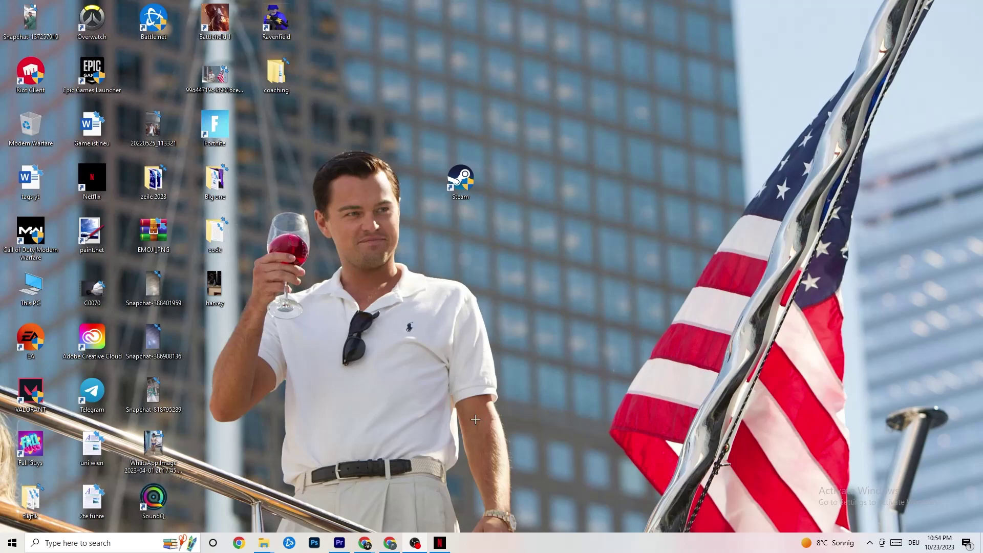
- Open Task Manager, scan the 6 apps and 103 background processes, and check Netflix's options without ending it
right_click(502, 549)
key("ctrl+shift+Escape")
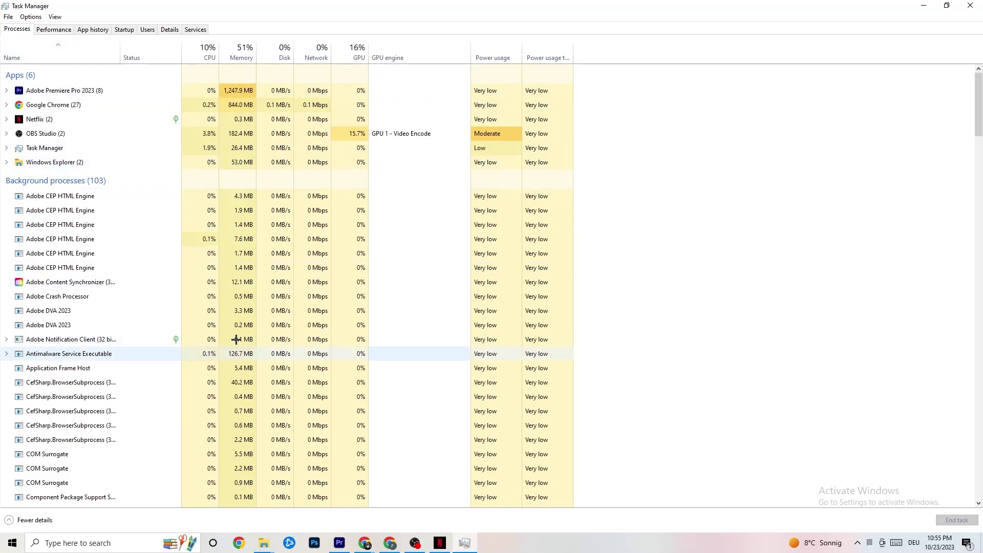
scroll(218, 383, "down", 3)
scroll(204, 359, "down", 4)
scroll(191, 335, "up", 7)
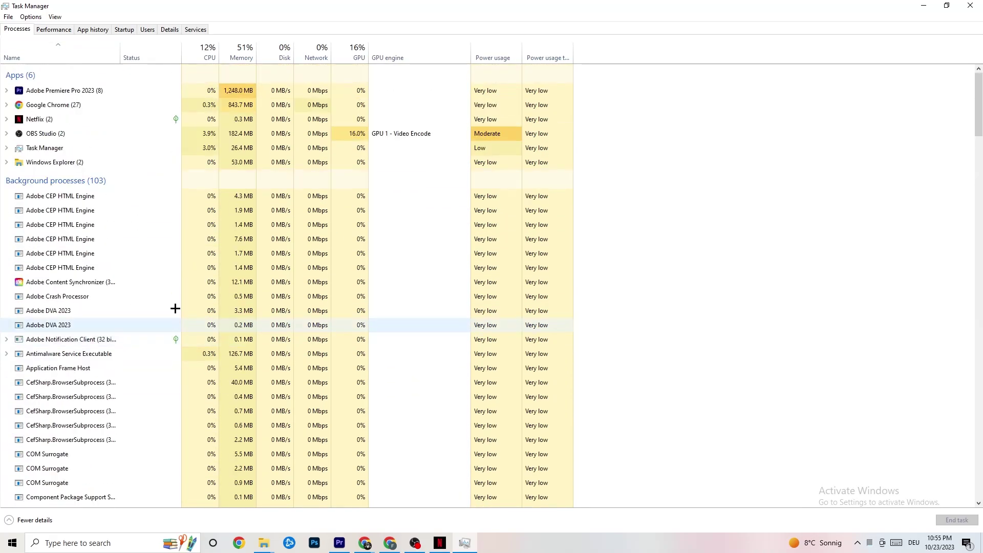
scroll(169, 303, "down", 1)
scroll(159, 299, "up", 1)
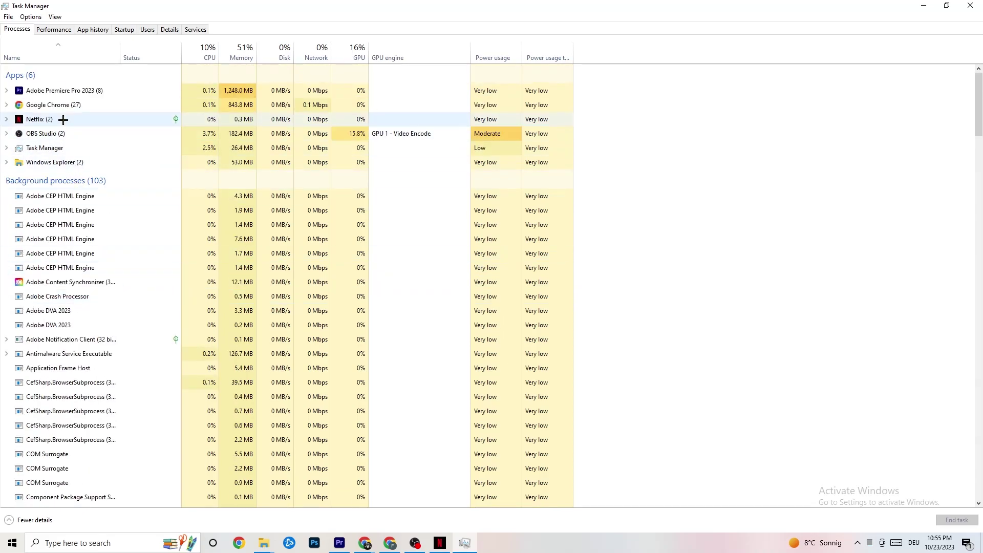
right_click(67, 120)
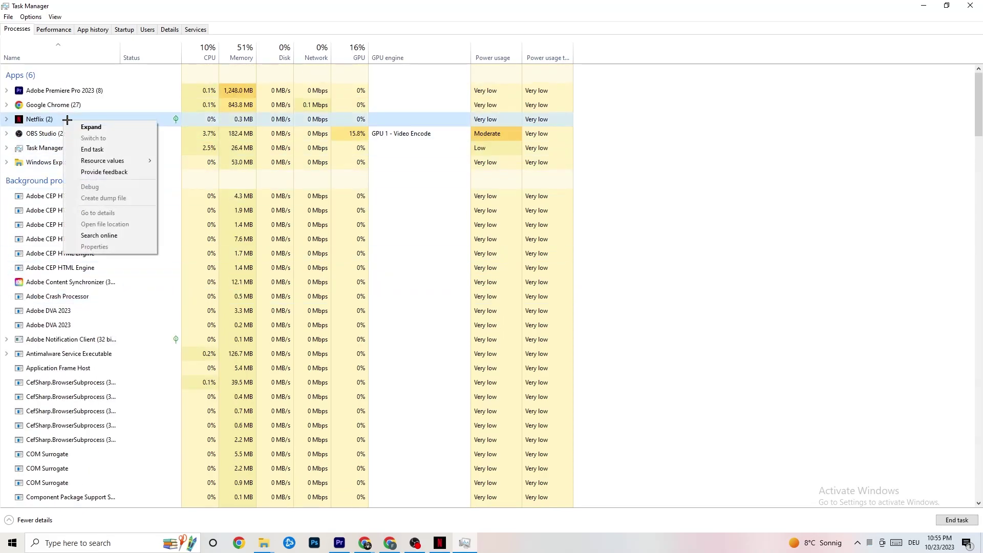
left_click(730, 164)
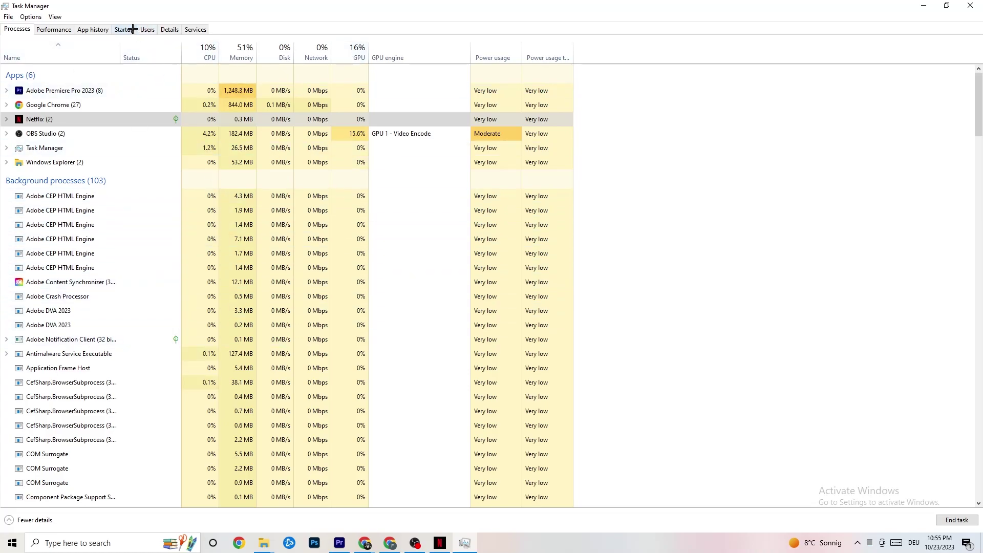
- View Adobe Premiere Pro's Set priority options on the Details tab, then show the Startup apps list
left_click(161, 30)
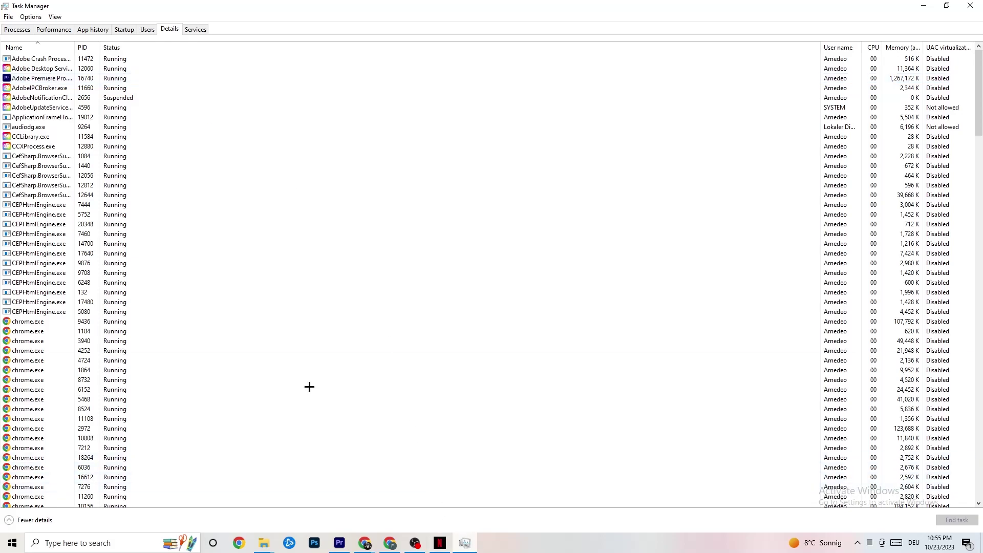
right_click(95, 80)
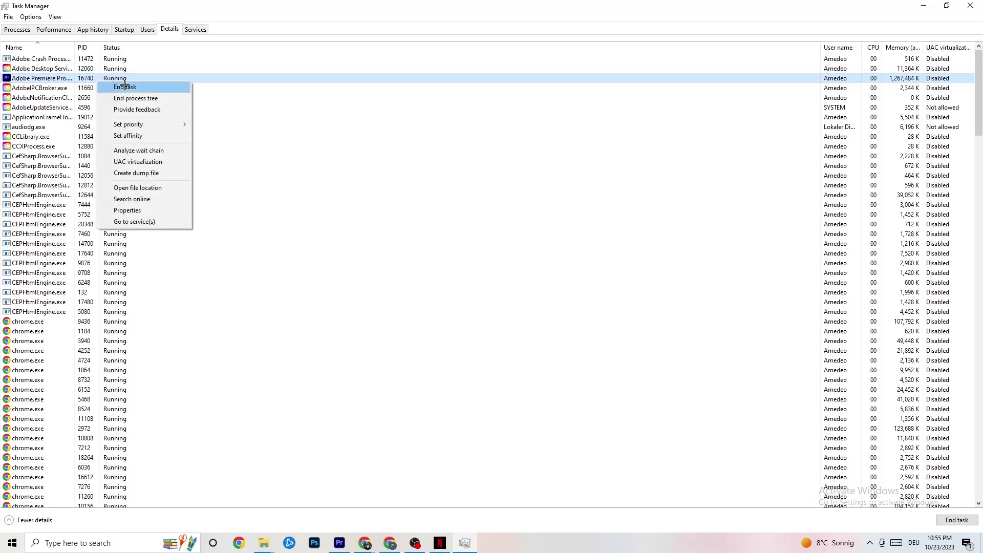
mouse_move(151, 124)
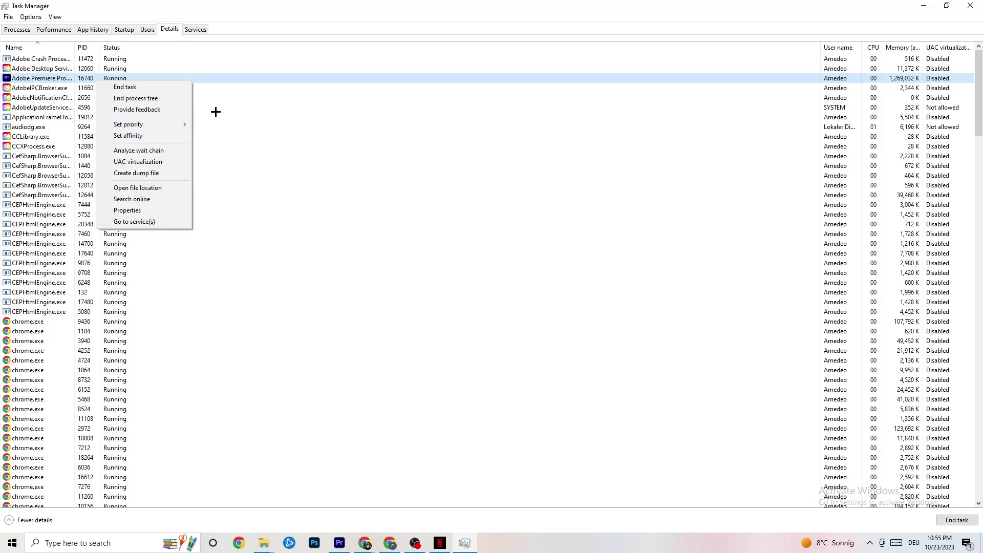
left_click(123, 31)
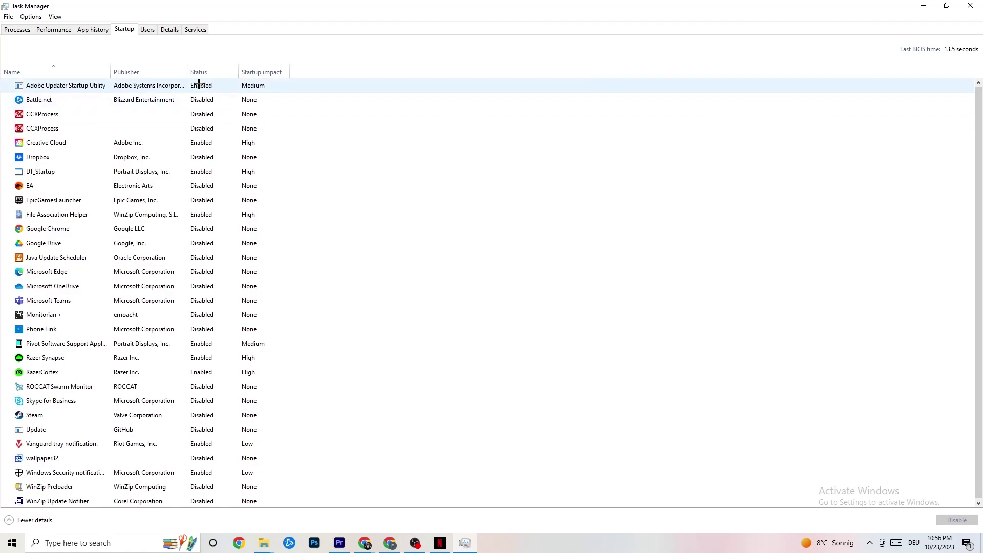
right_click(141, 243)
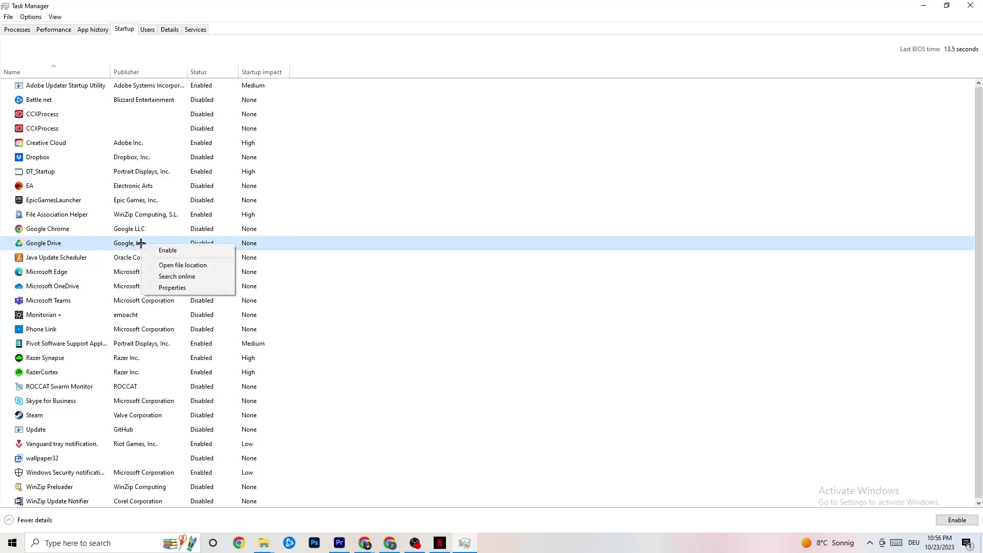
left_click(195, 344)
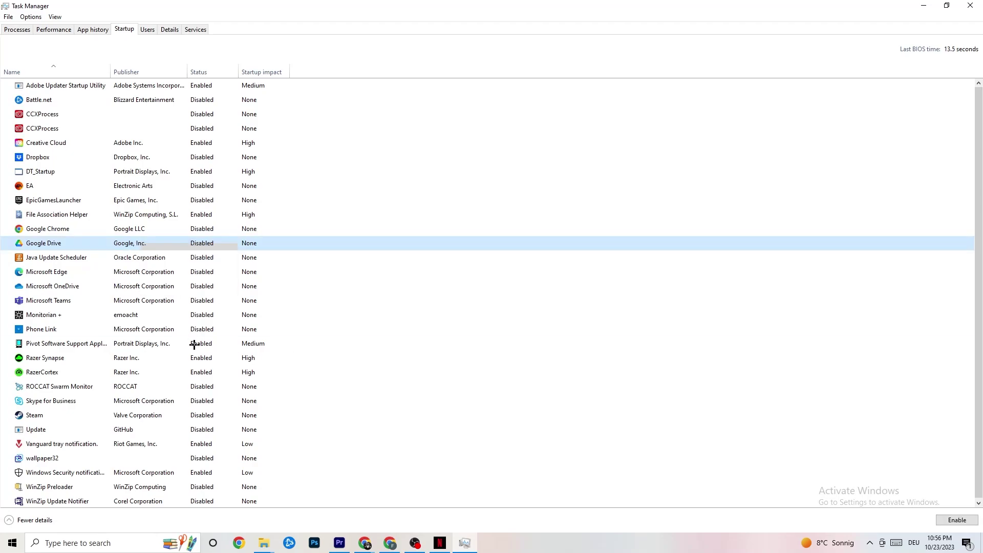
right_click(194, 344)
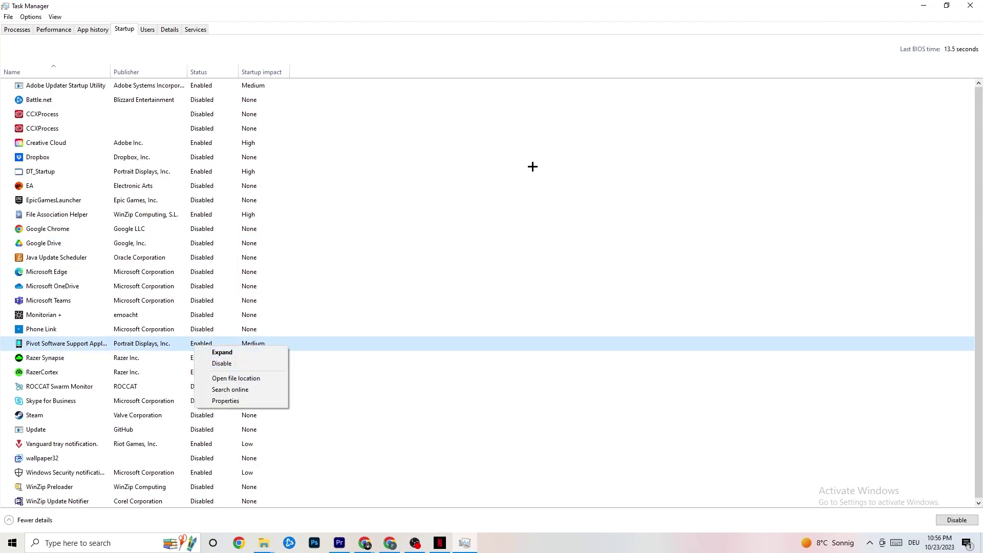
left_click(398, 15)
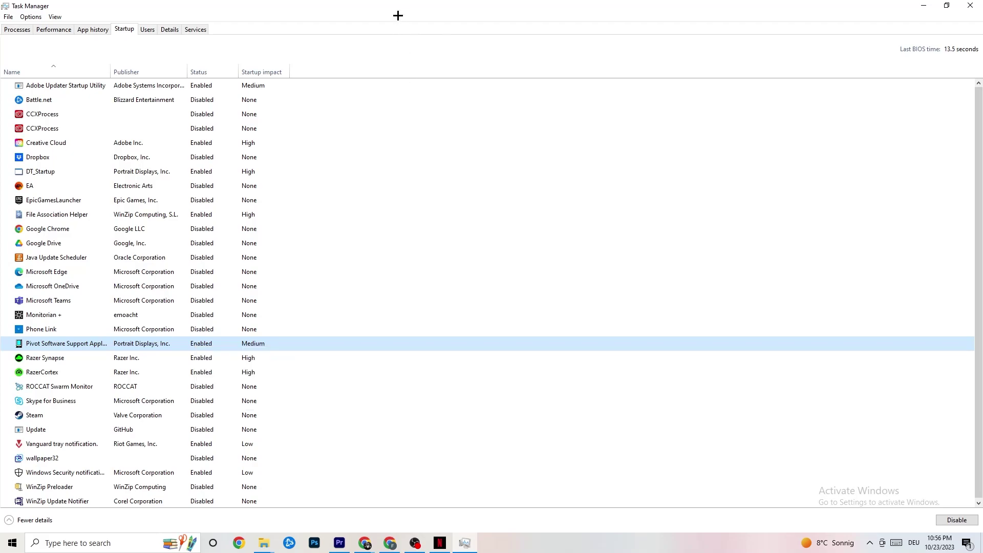